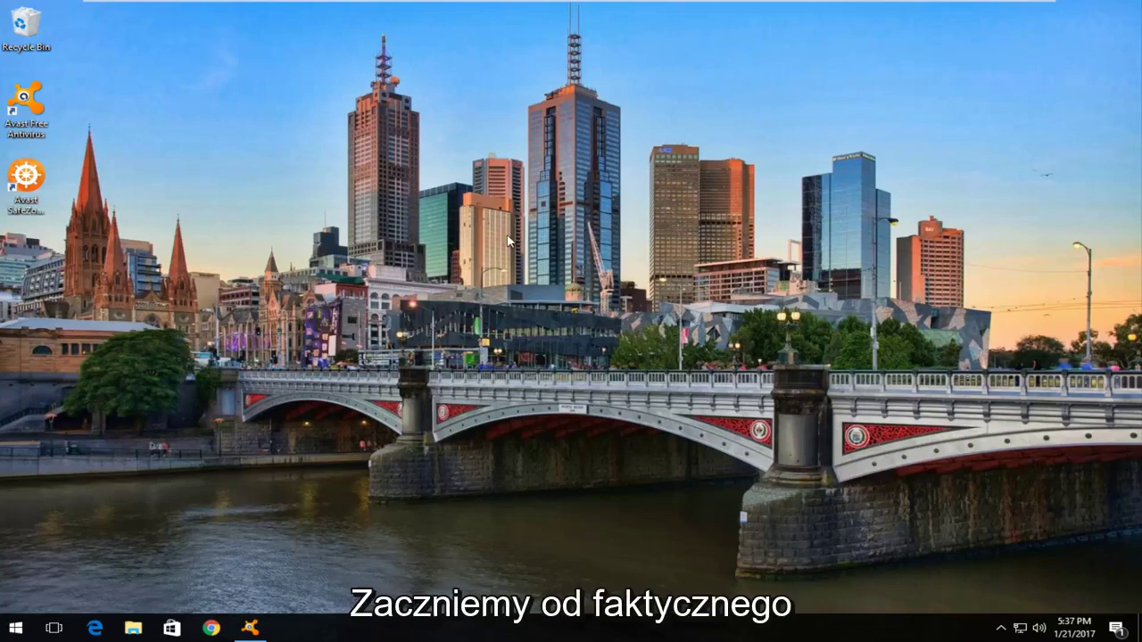
# Step: Close the Avast window and search the Start menu for 'programs and features'
pyautogui.click(252, 627)
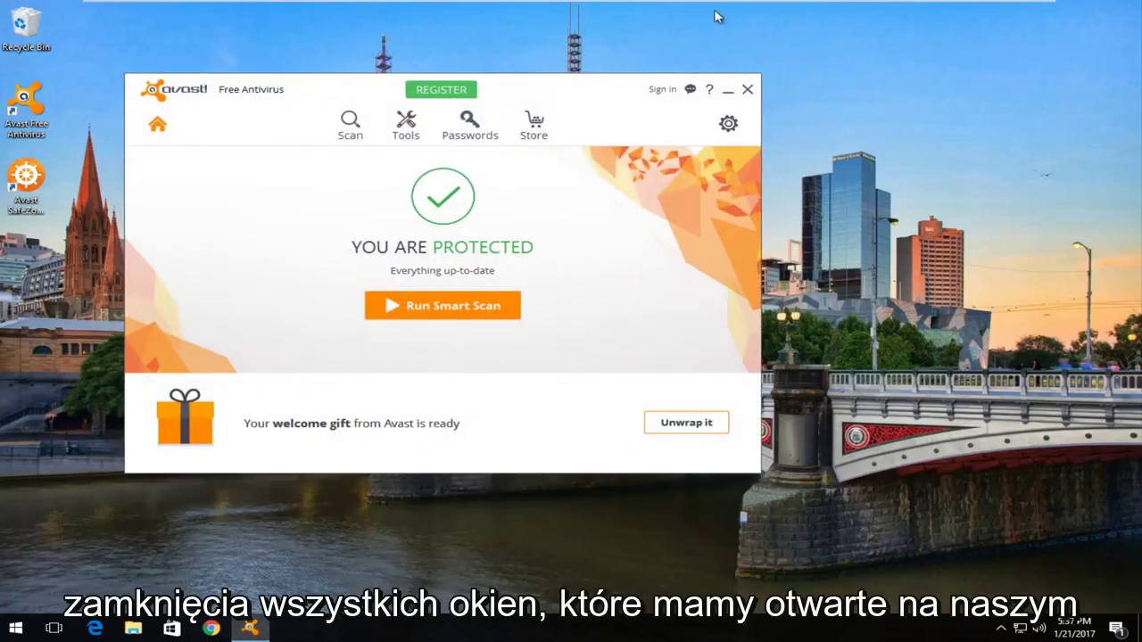
pyautogui.click(747, 91)
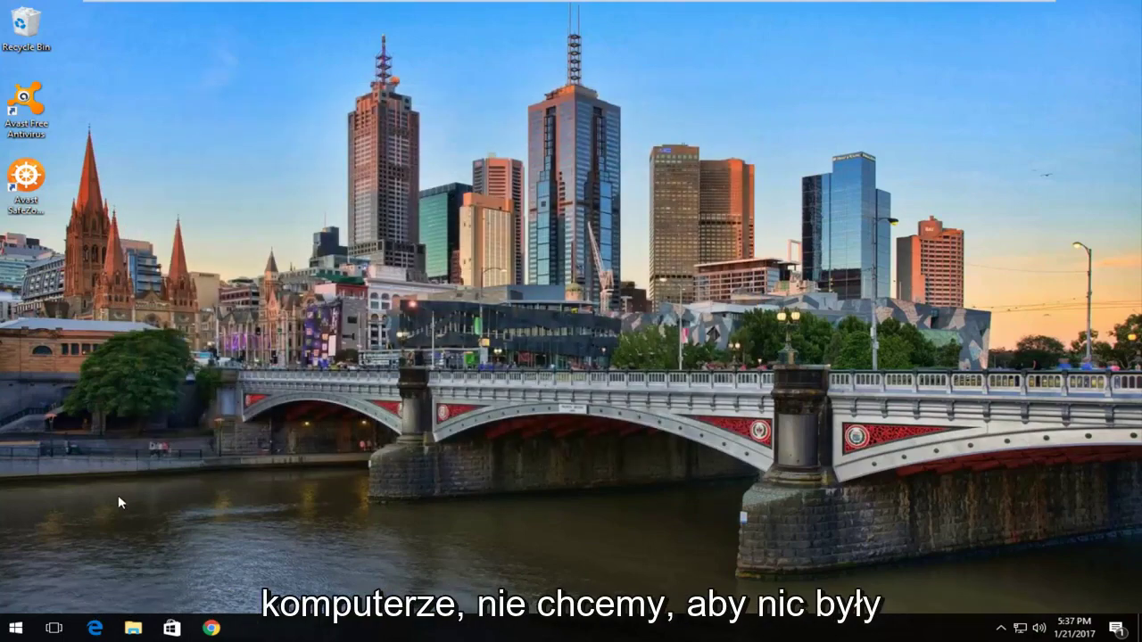
pyautogui.click(15, 629)
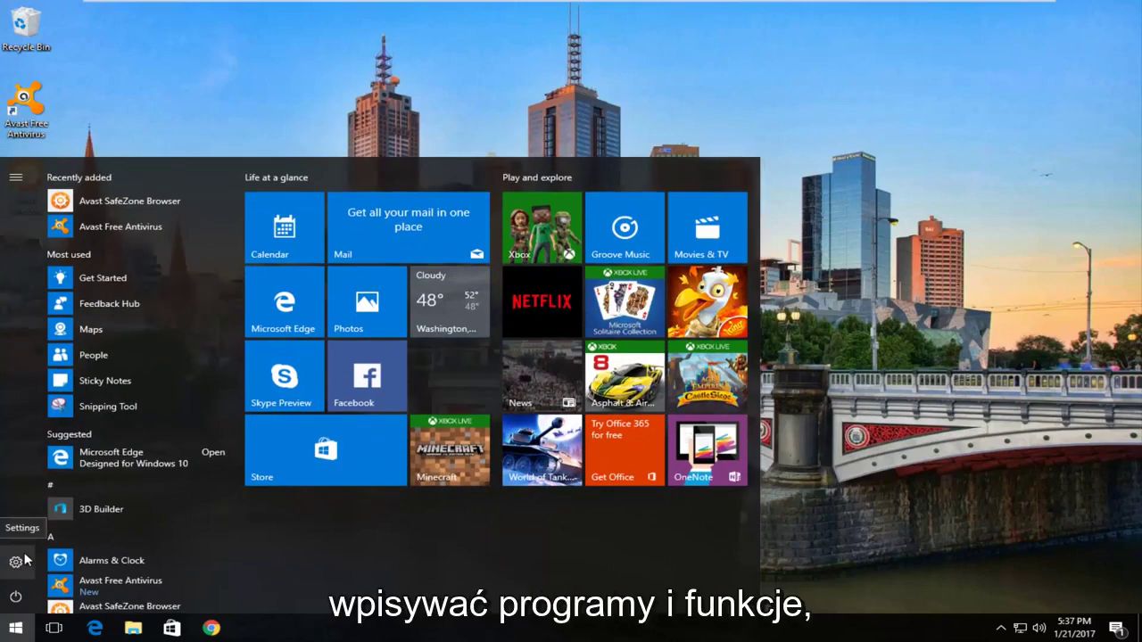
pyautogui.click(26, 560)
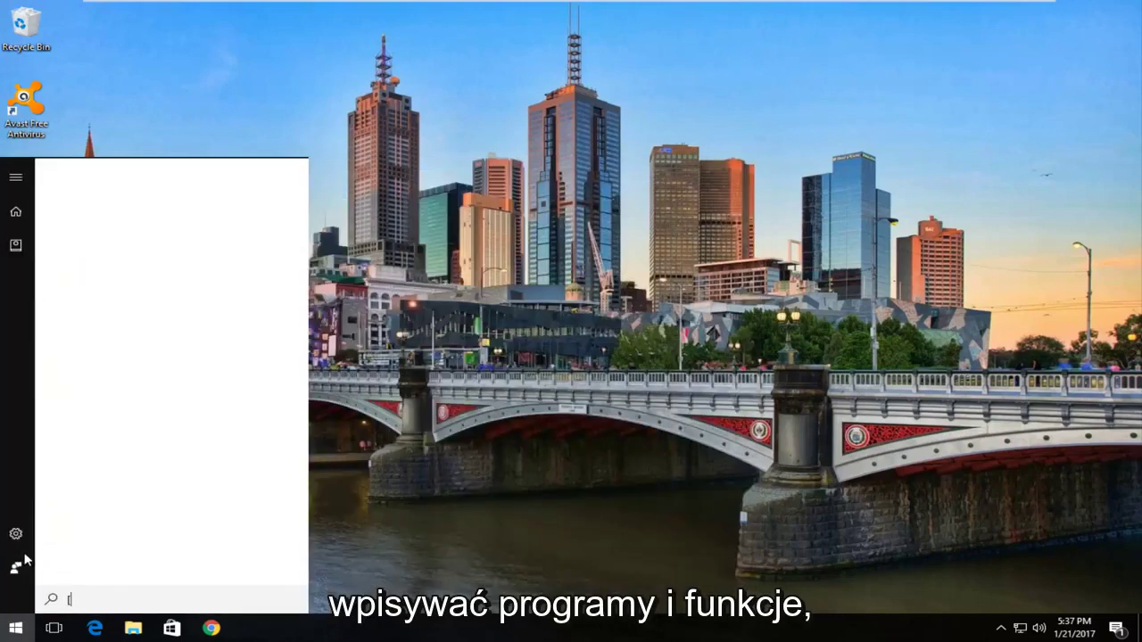
pyautogui.press('BackSpace')
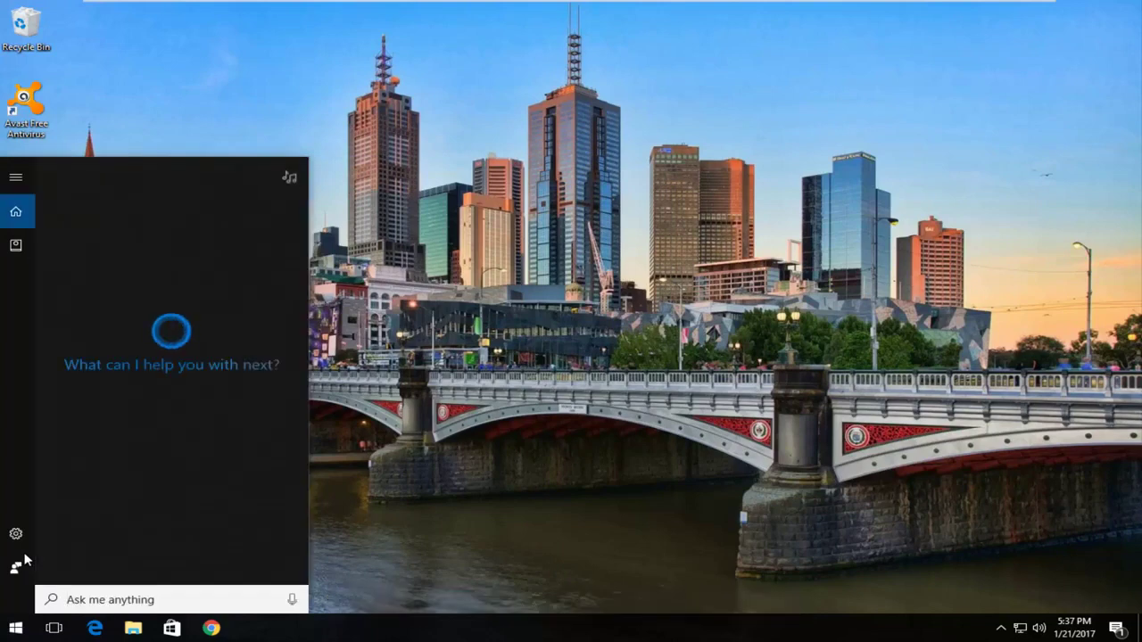
pyautogui.write('programs and')
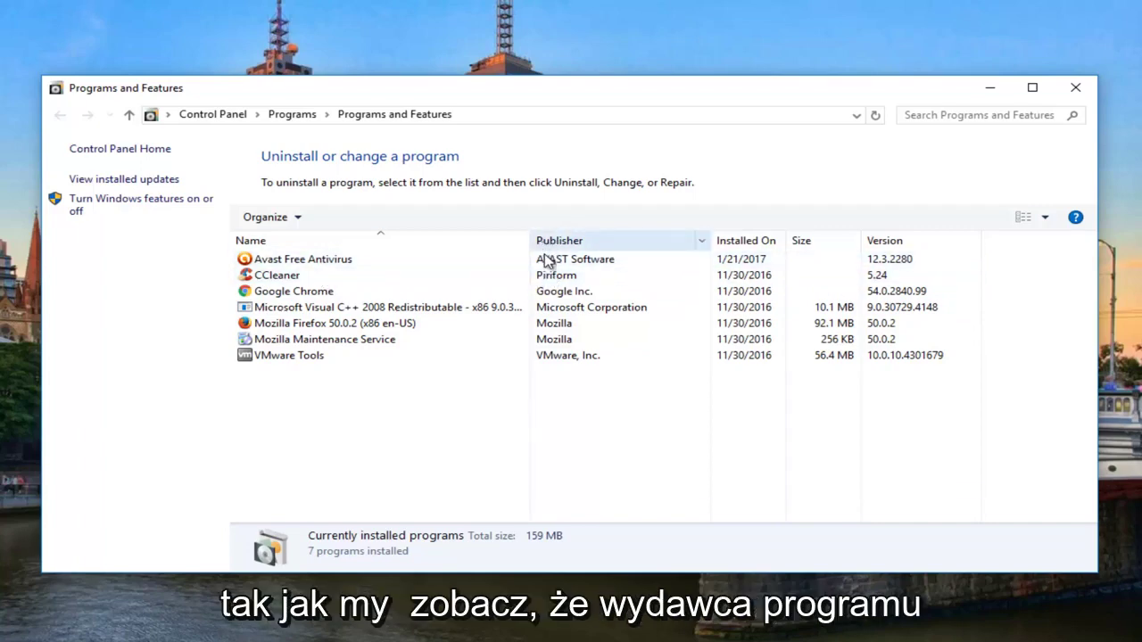
# Step: Select the Avast Free Antivirus 12.3.2280 row, after briefly checking CCleaner's details
pyautogui.click(299, 260)
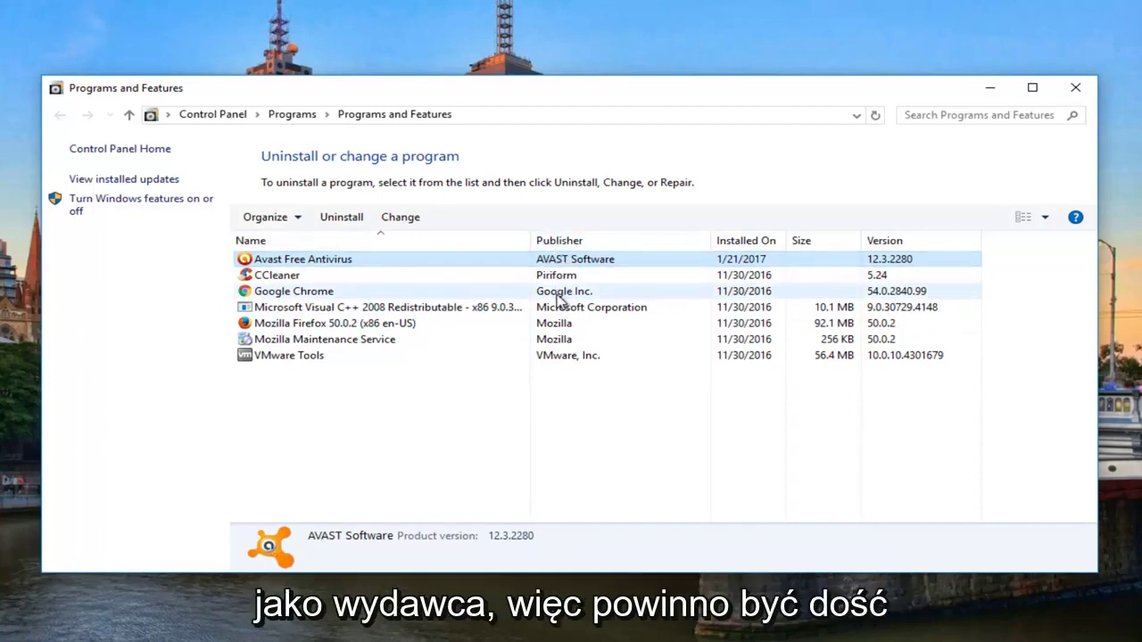
pyautogui.click(355, 277)
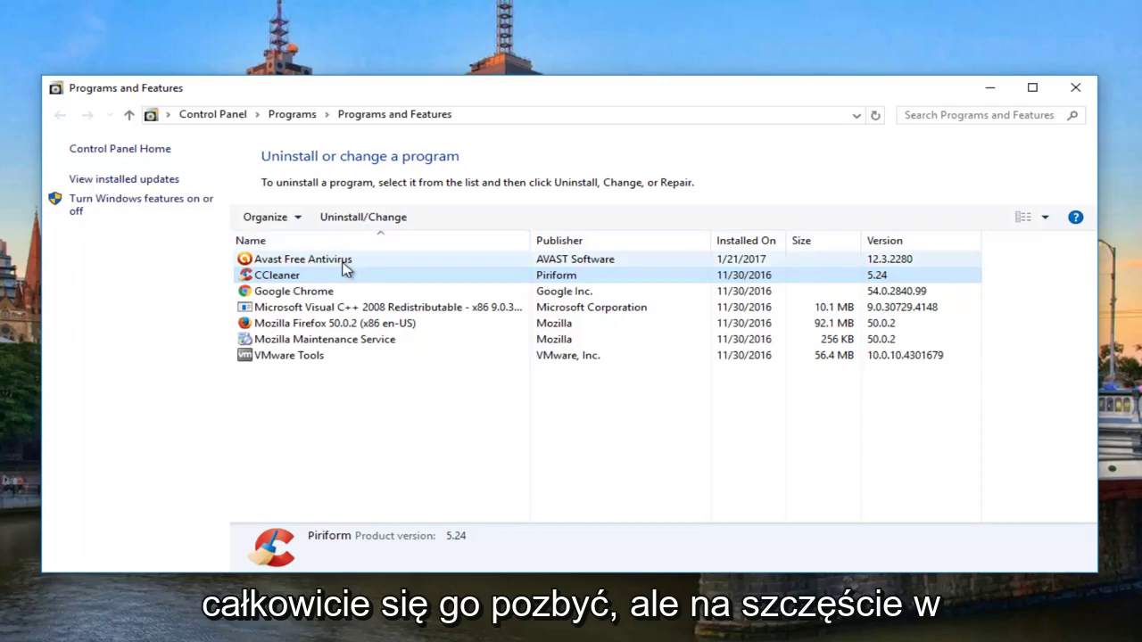
pyautogui.click(385, 264)
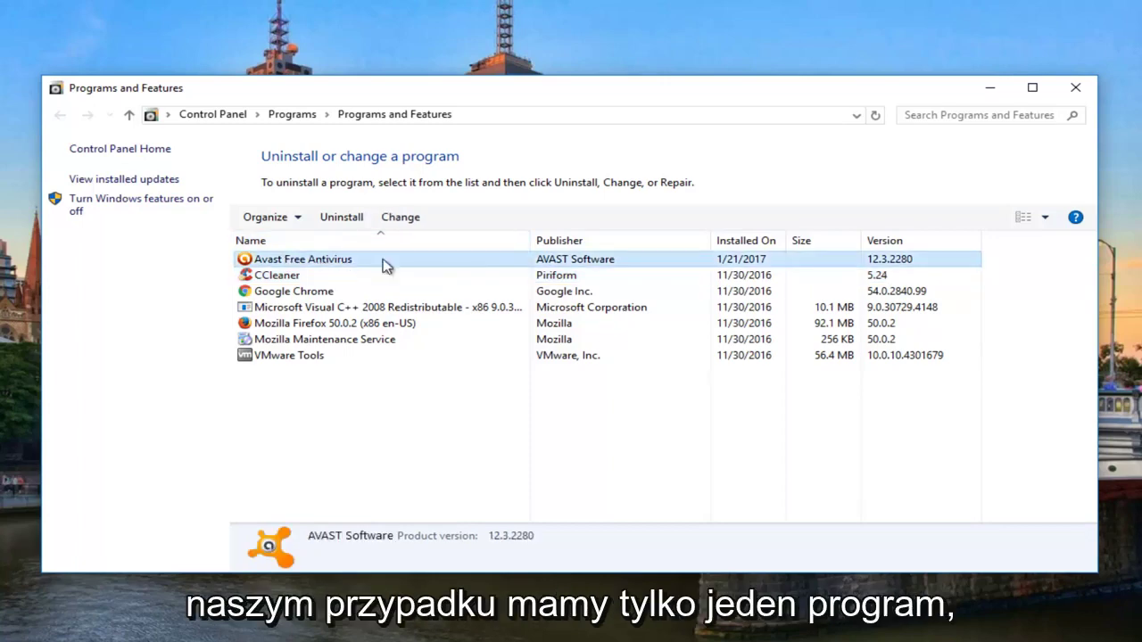
# Step: Launch Avast Free Antivirus Setup from the Uninstall button in Programs and Features
pyautogui.click(342, 222)
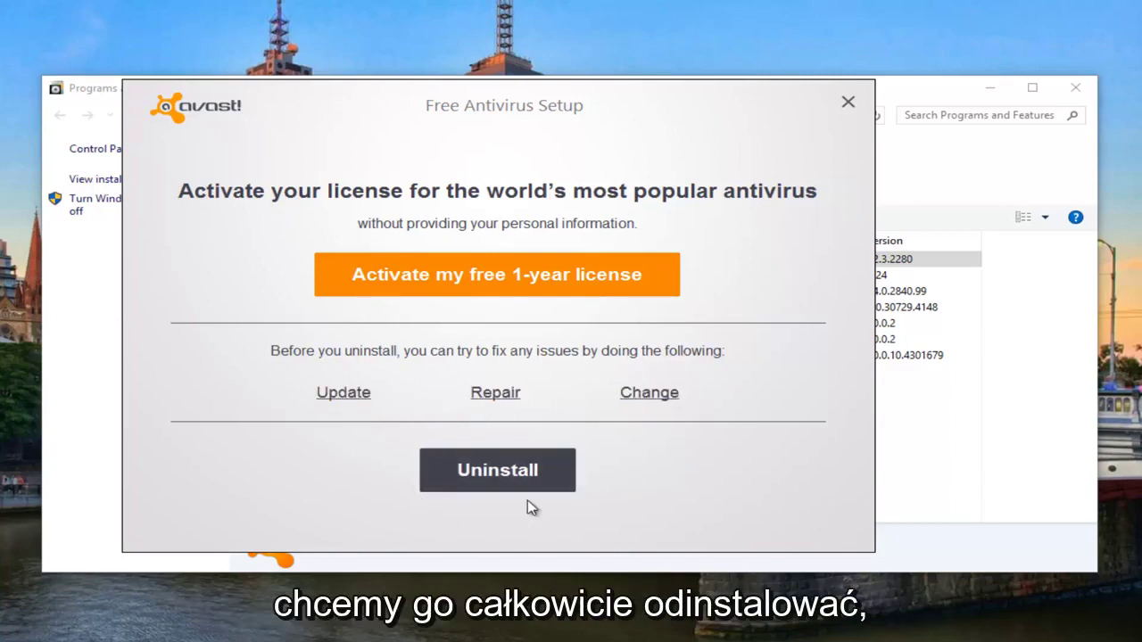
# Step: Choose Uninstall in Avast Free Antivirus Setup to reach the removal warning
pyautogui.click(473, 473)
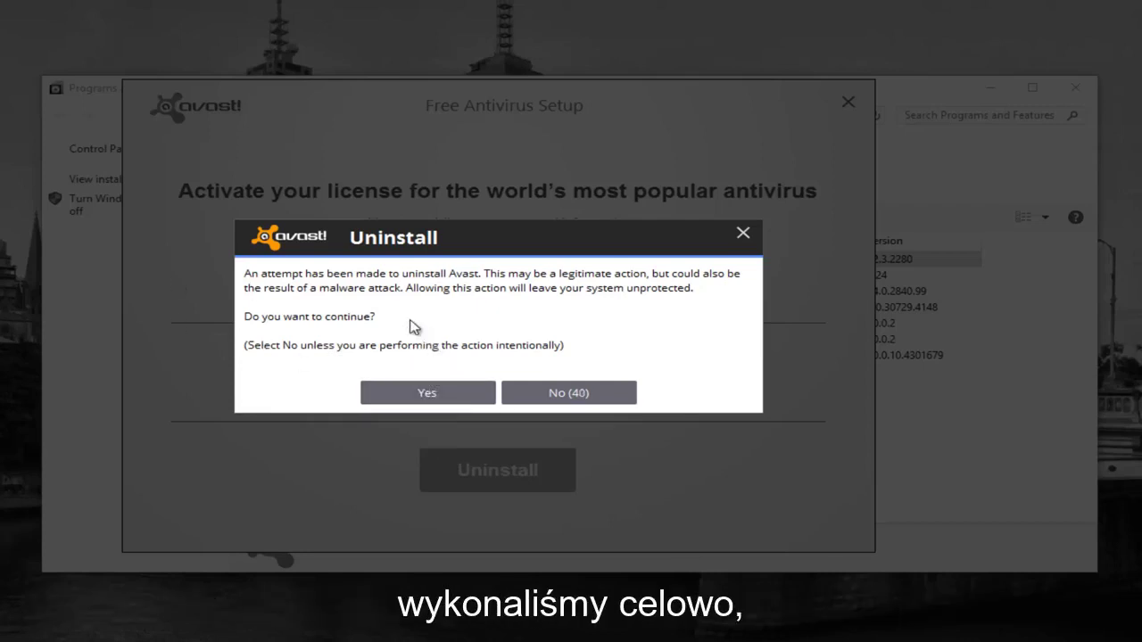
# Step: Confirm the Avast removal and answer the survey that Avast is being uninstalled
pyautogui.click(429, 400)
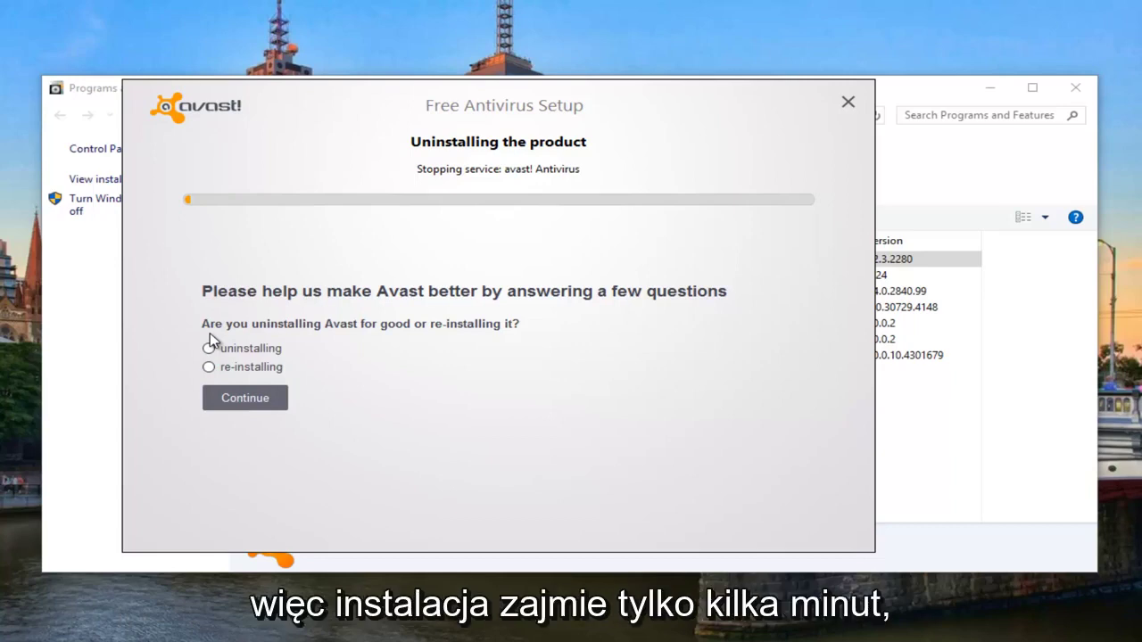
pyautogui.click(210, 333)
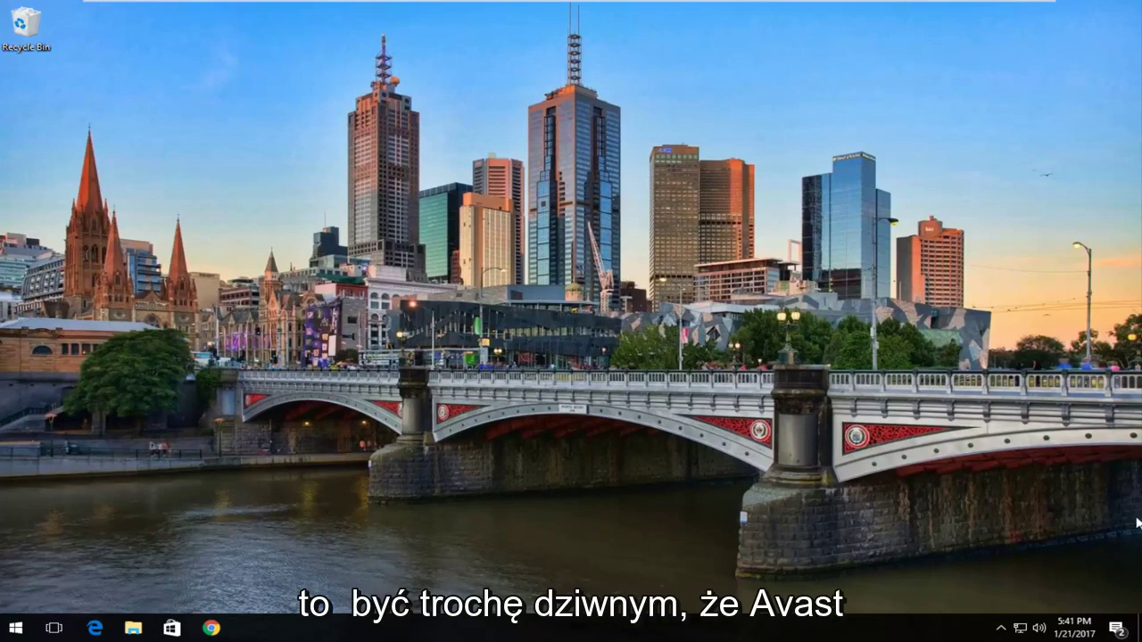
# Step: Briefly show and then hide the hidden notification area icons on the taskbar
pyautogui.click(1000, 629)
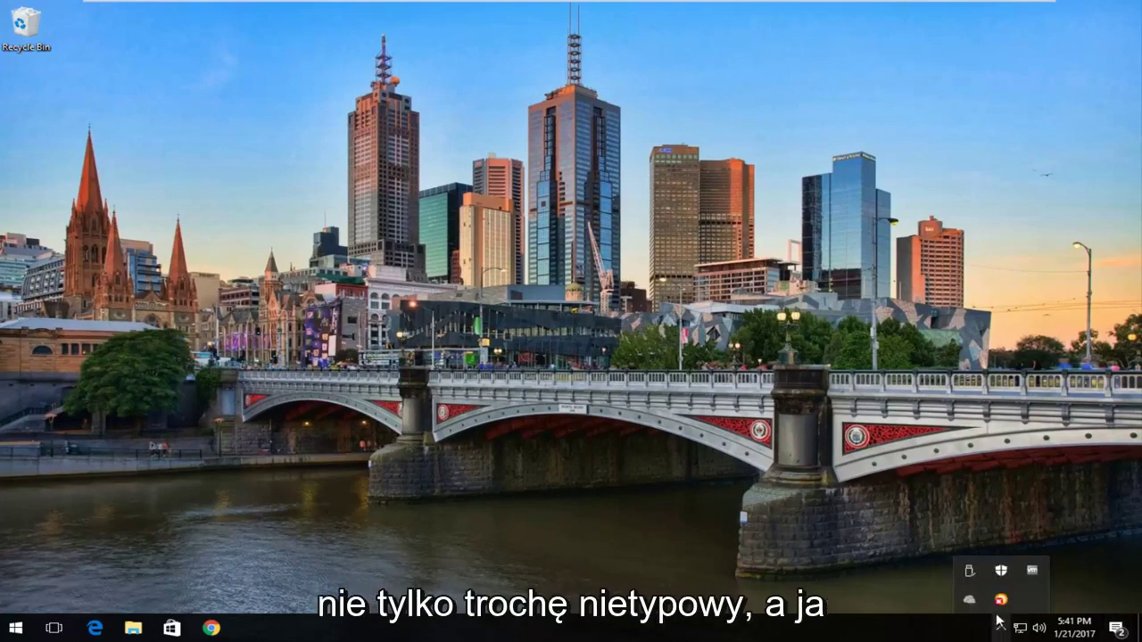
pyautogui.click(998, 621)
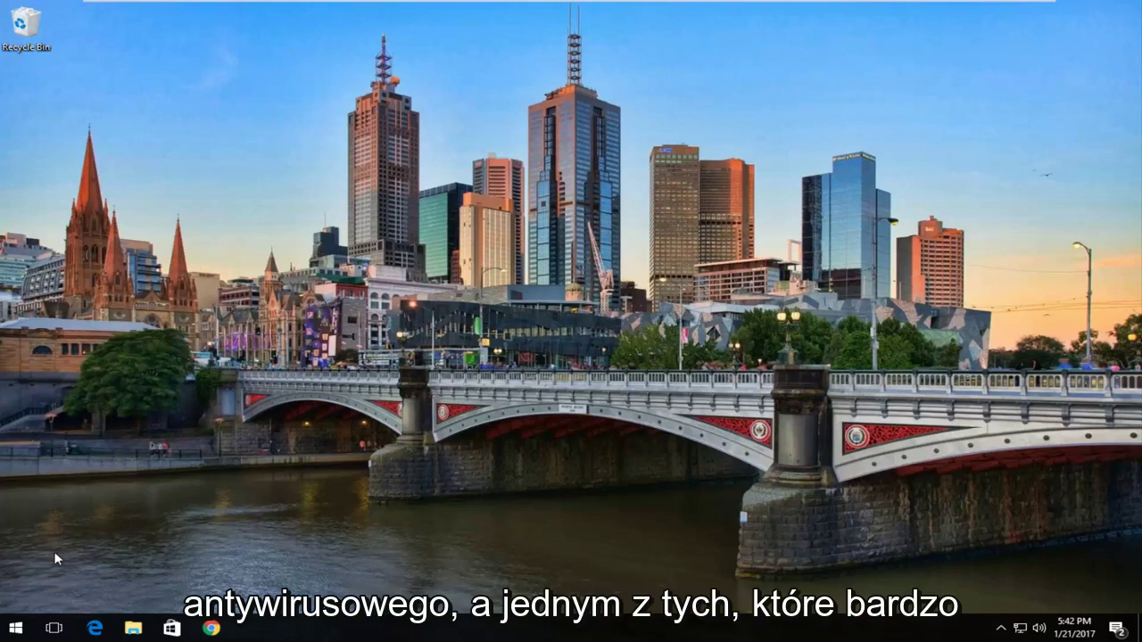
# Step: Search Start for 'disk cleanup' and launch Disk Cleanup for drive C:
pyautogui.click(16, 629)
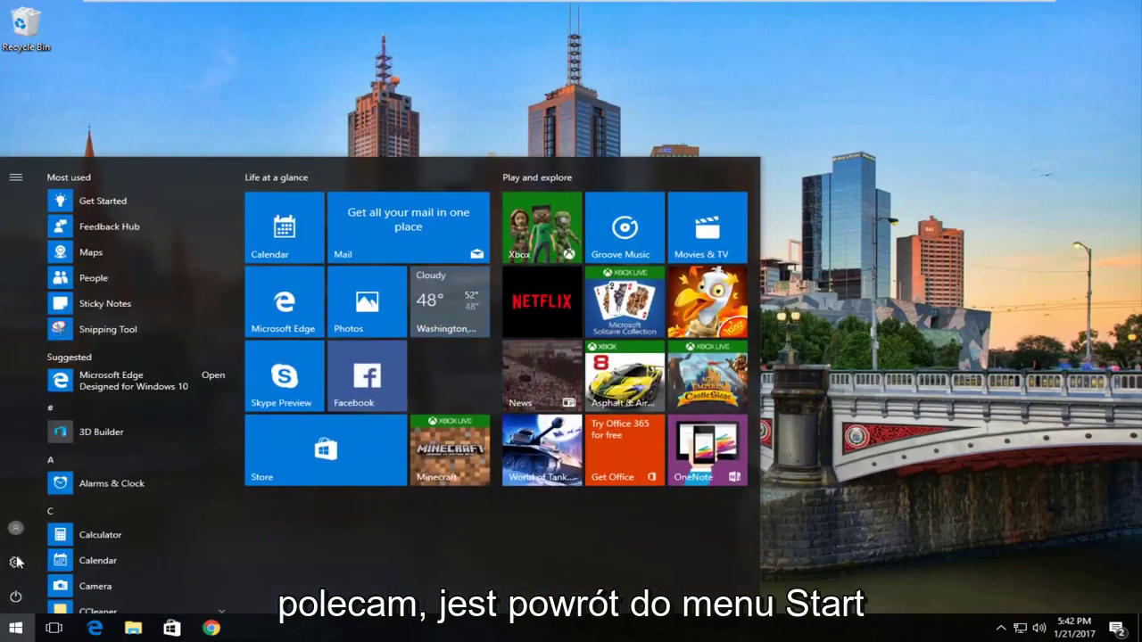
pyautogui.write('diskc le')
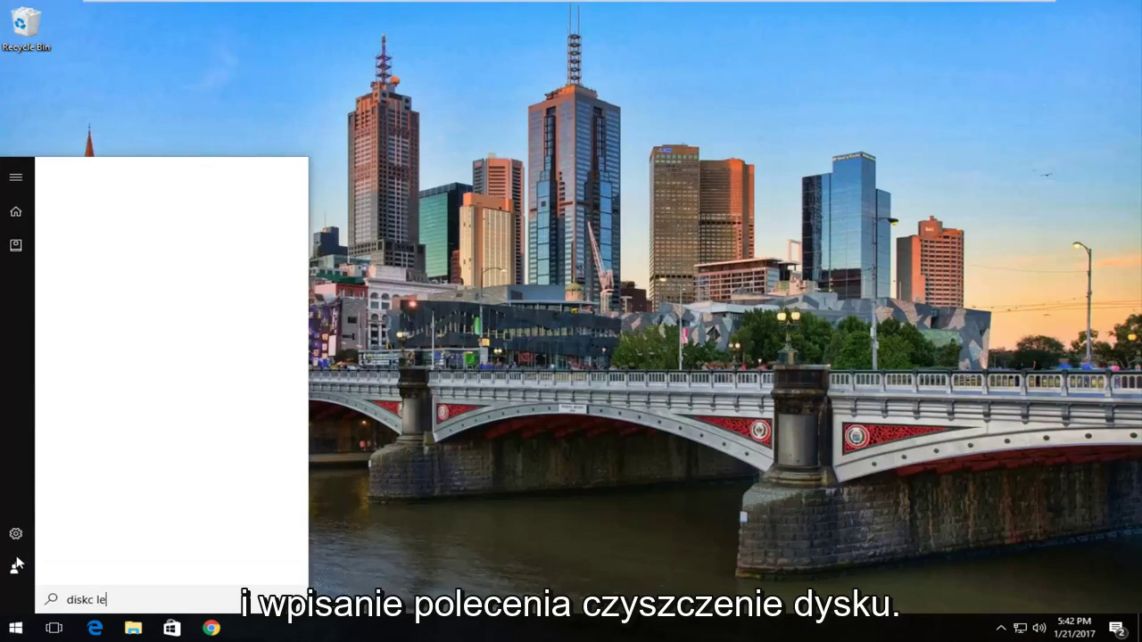
pyautogui.press('BackSpace')
pyautogui.press('BackSpace')
pyautogui.press('BackSpace')
pyautogui.press('BackSpace')
pyautogui.write('clean')
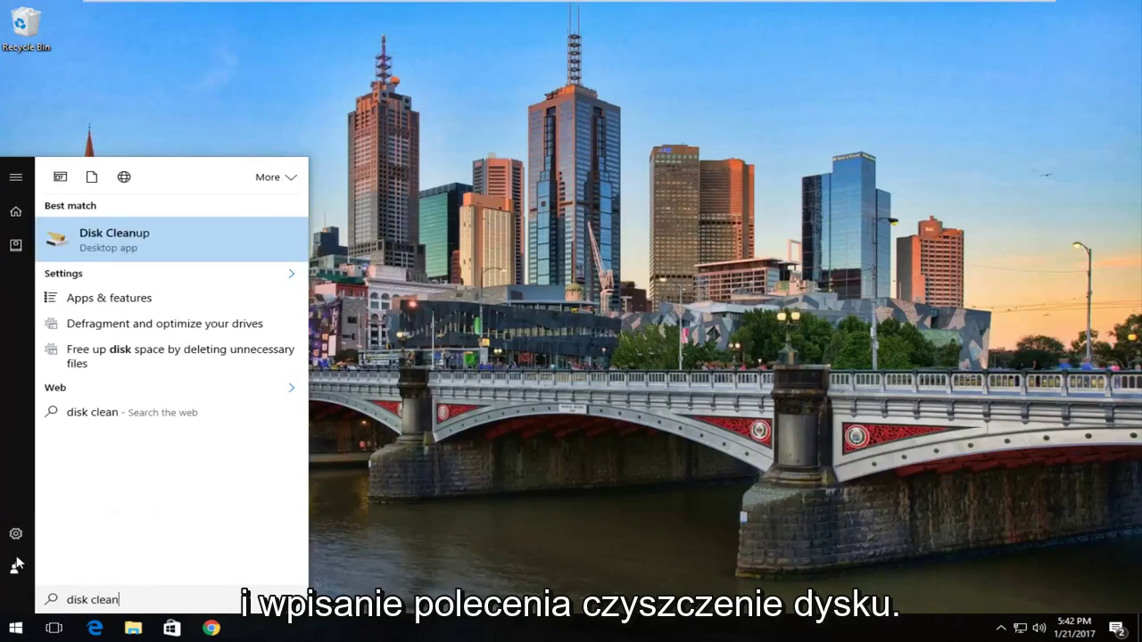
pyautogui.write('up')
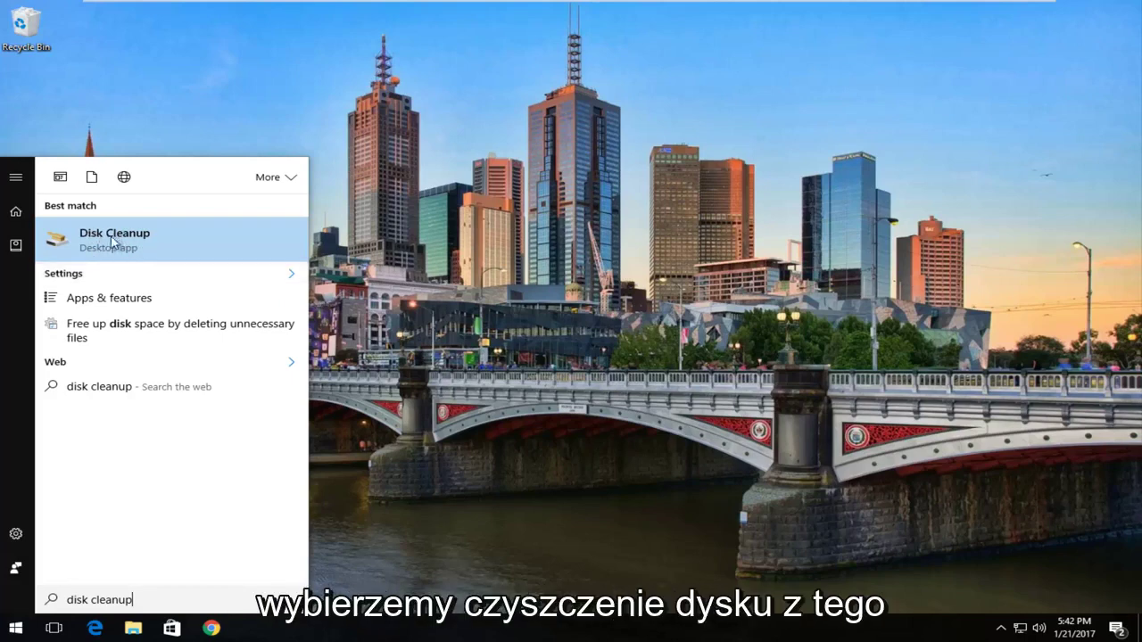
pyautogui.click(150, 248)
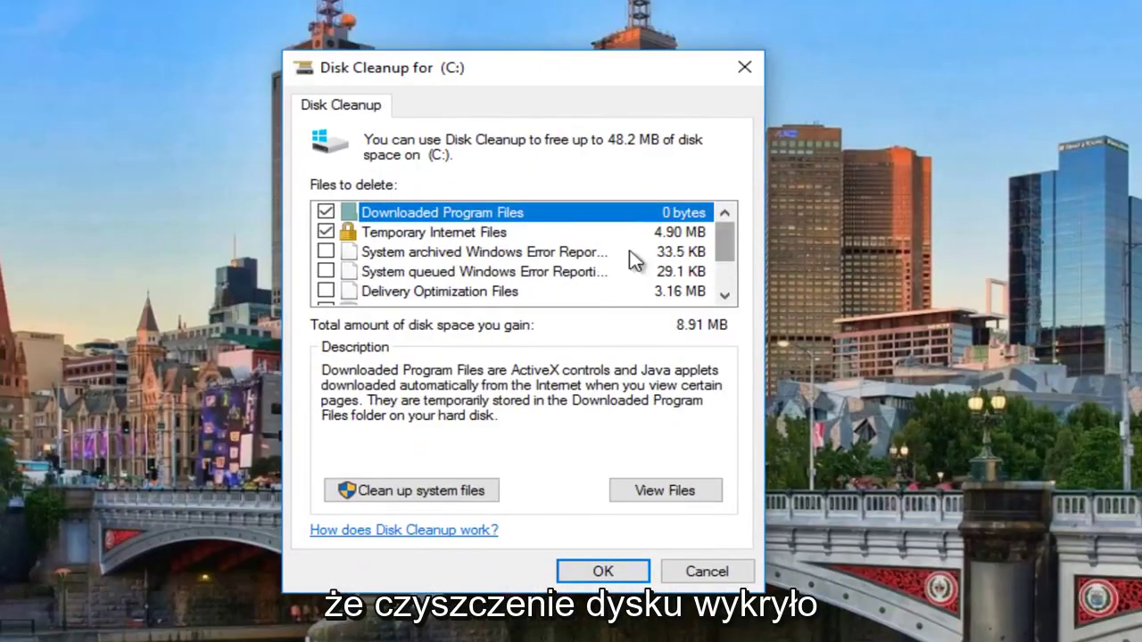
pyautogui.click(426, 239)
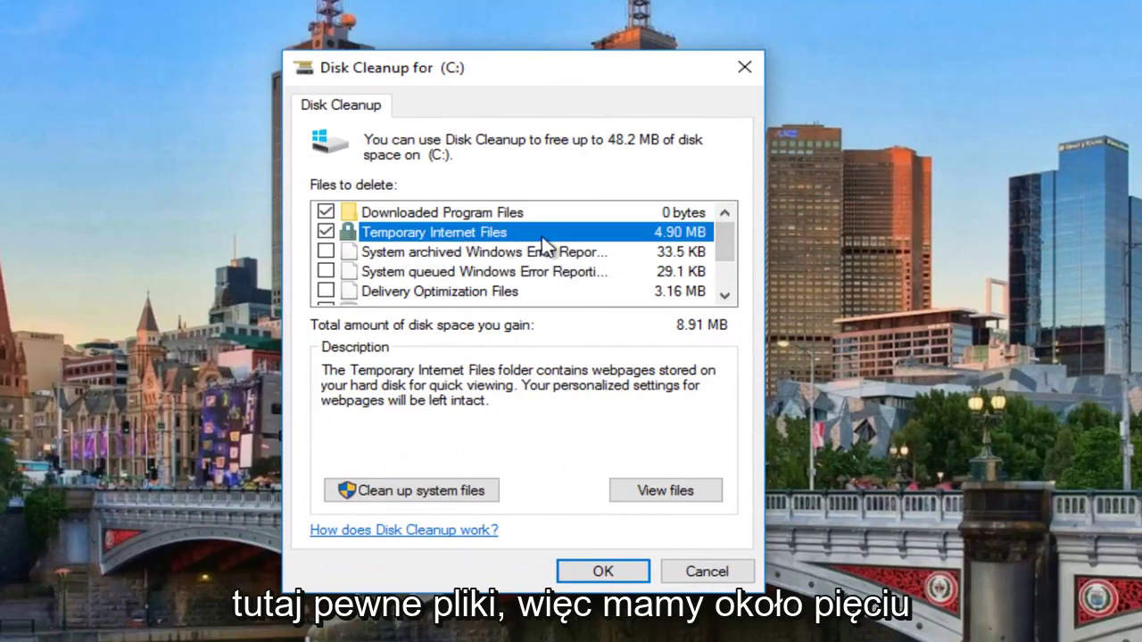
pyautogui.click(714, 252)
pyautogui.moveTo(721, 247)
pyautogui.mouseDown()
pyautogui.moveTo(724, 288)
pyautogui.moveTo(719, 234)
pyautogui.mouseUp()
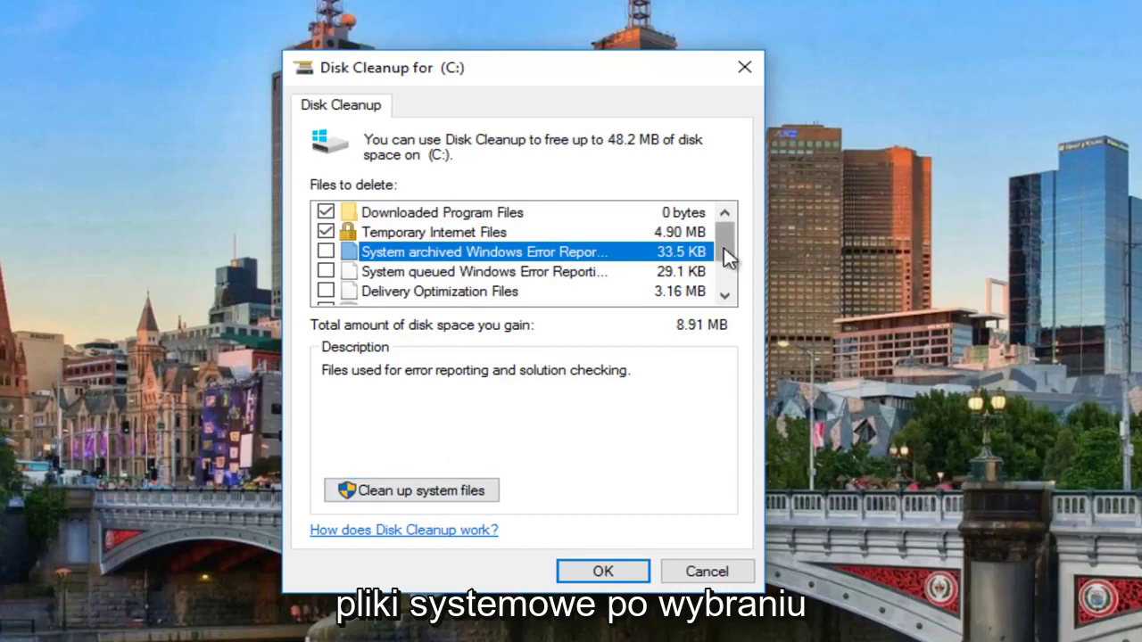
pyautogui.moveTo(730, 256); pyautogui.dragTo(502, 229)
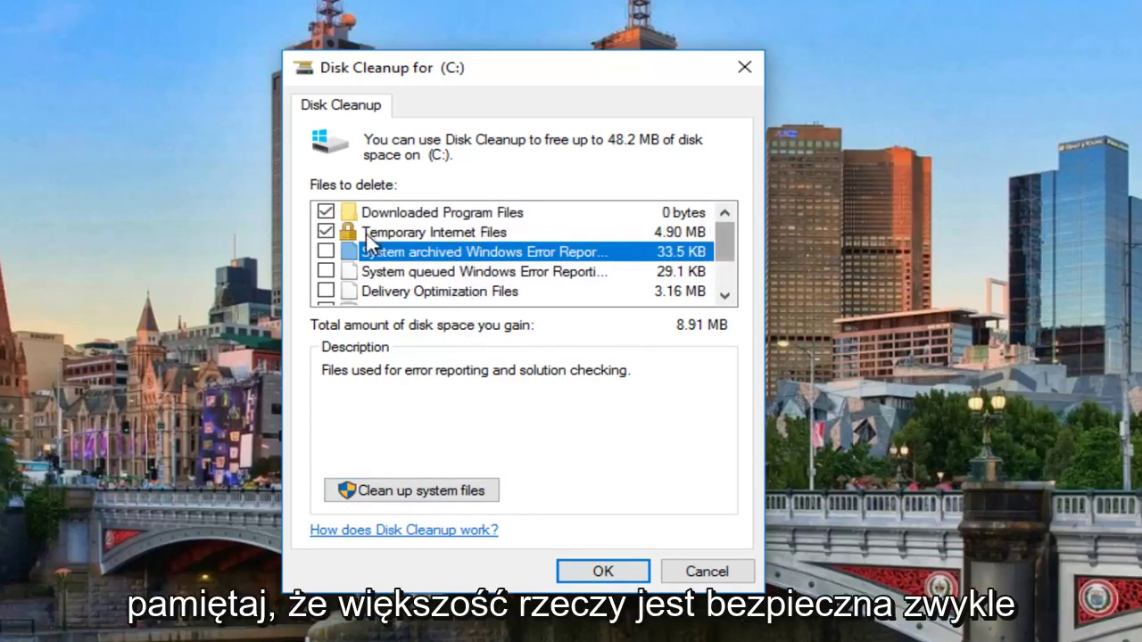
pyautogui.moveTo(721, 263); pyautogui.dragTo(694, 301)
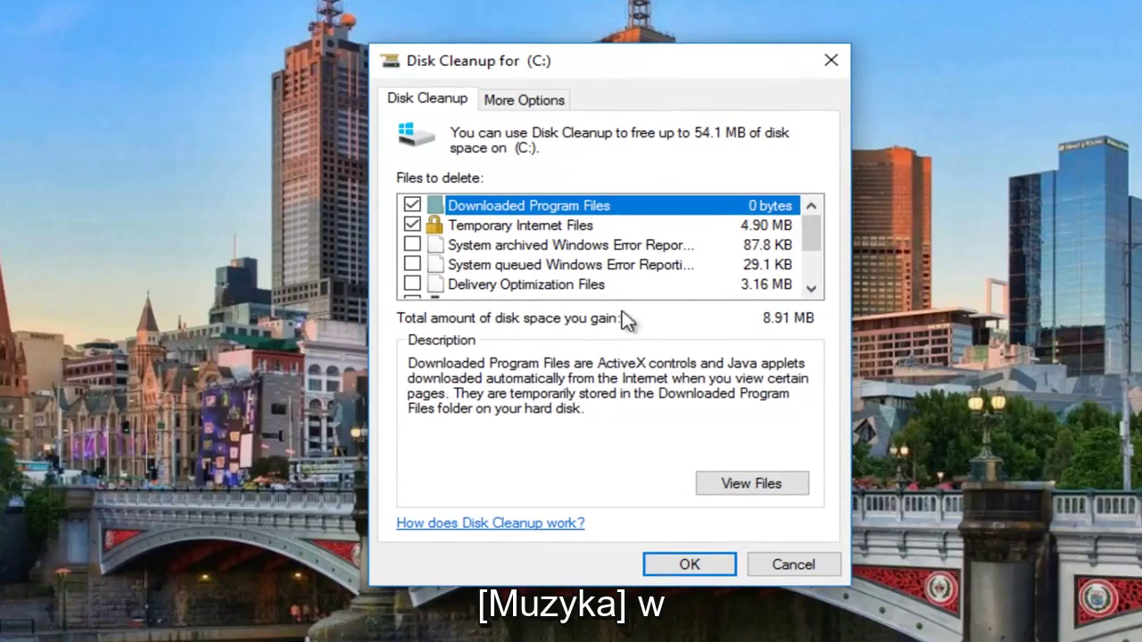
# Step: Accept the checked file list on drive C: and confirm permanent deletion with Delete Files
pyautogui.click(817, 260)
pyautogui.scroll(2, 815, 268)
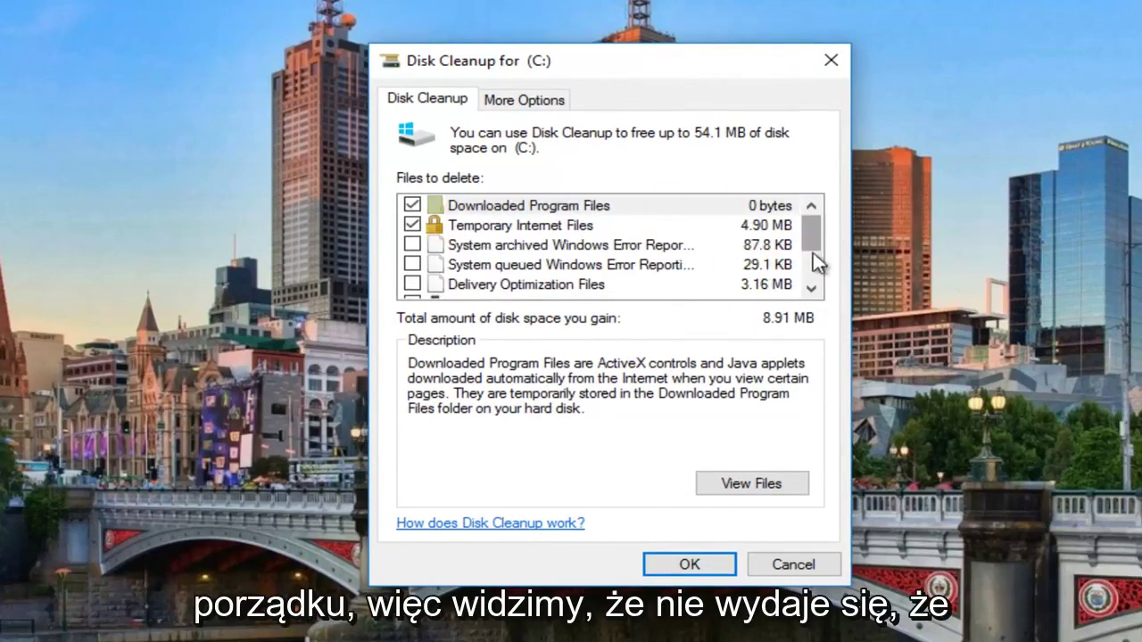
pyautogui.scroll(-2, 813, 252)
pyautogui.scroll(2, 805, 208)
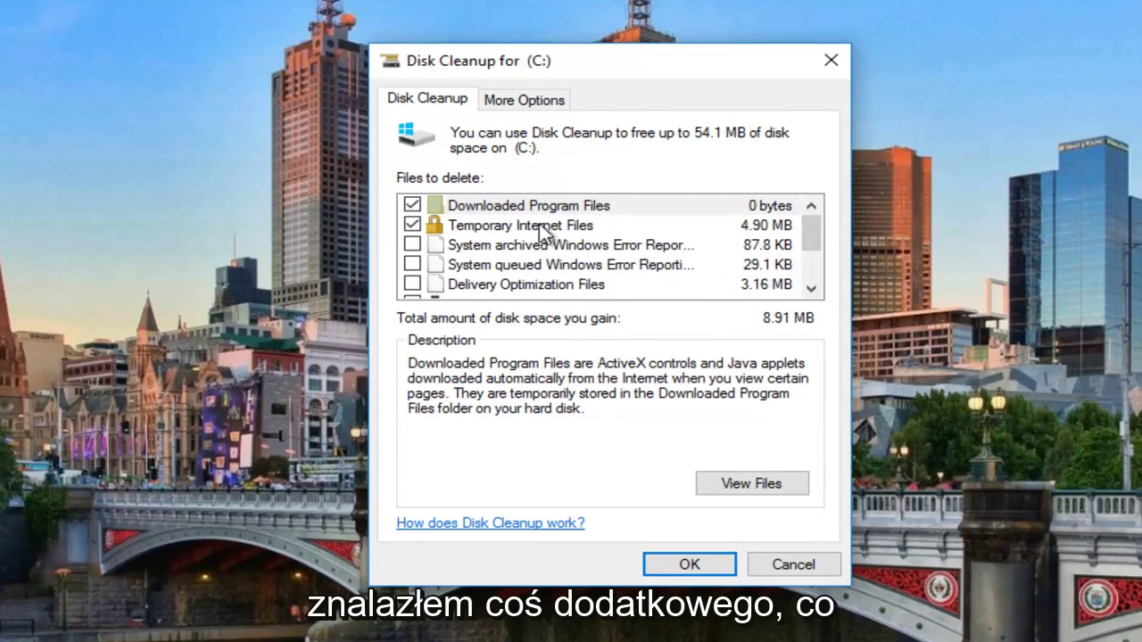
pyautogui.click(689, 566)
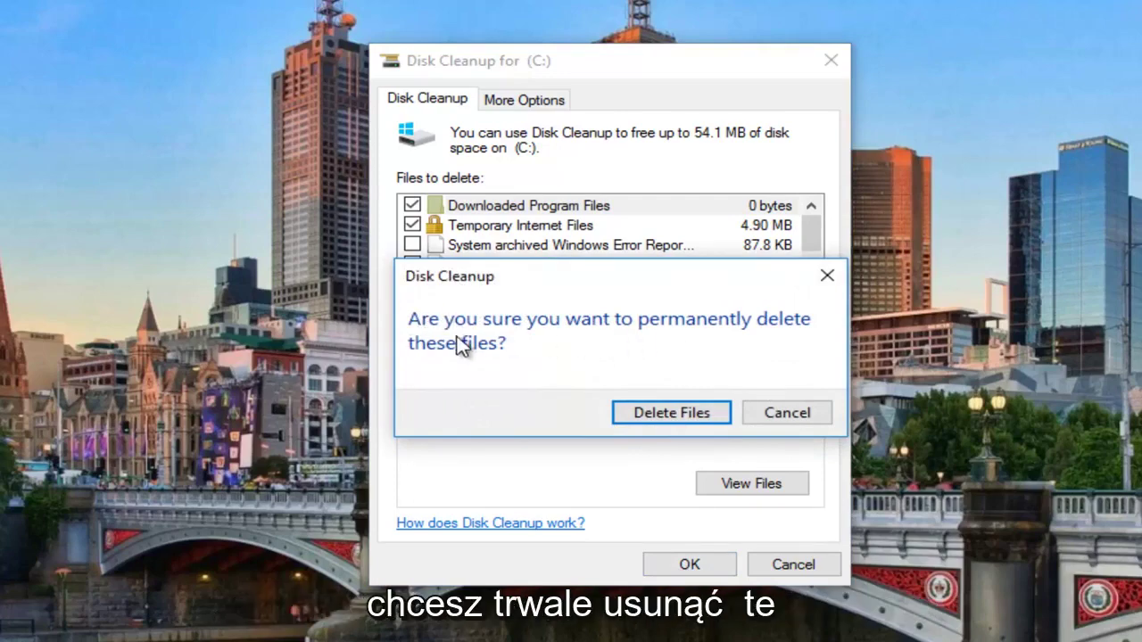
pyautogui.click(669, 413)
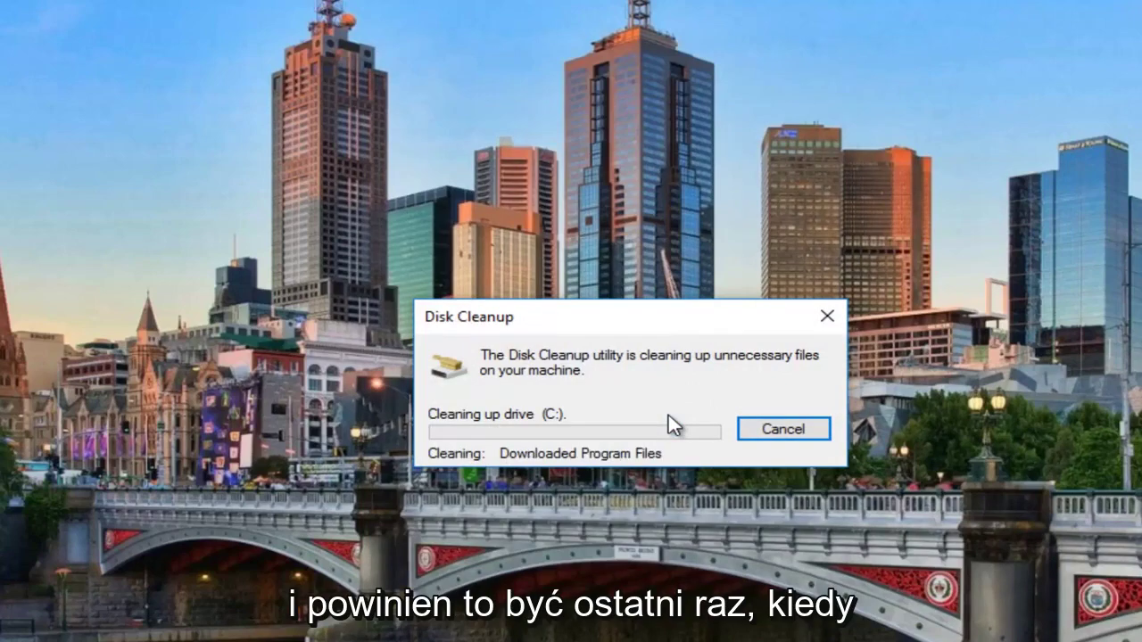